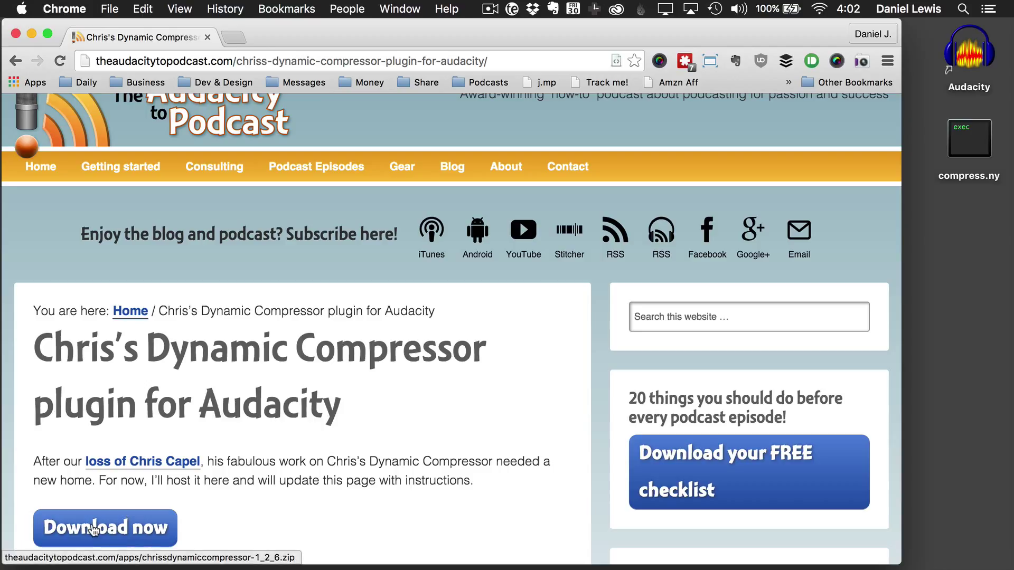
Download compress.ny from the Chris's Dynamic Compressor page and close Chrome.
{"action": "left_click", "coordinate": [94, 530]}
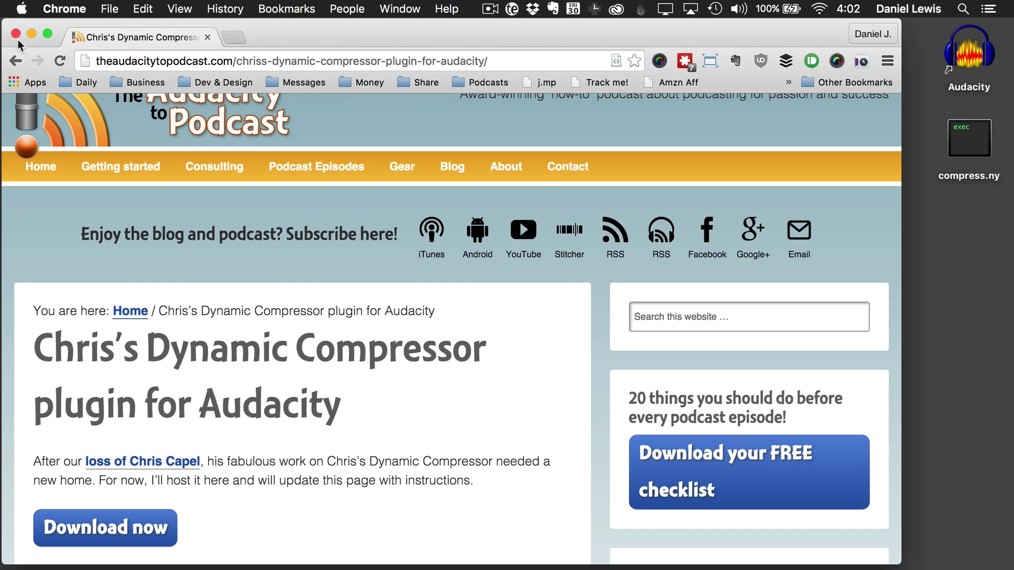
{"action": "left_click", "coordinate": [16, 34]}
Drag compress.ny from the desktop into Applications › Audacity › plug-ins.
{"action": "left_click", "coordinate": [970, 144]}
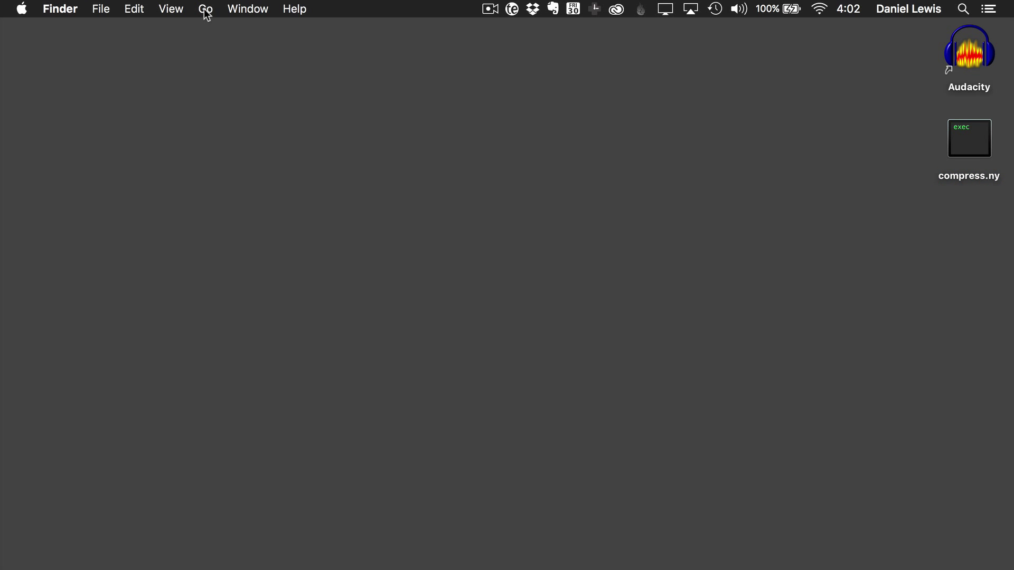
{"action": "left_click", "coordinate": [206, 9]}
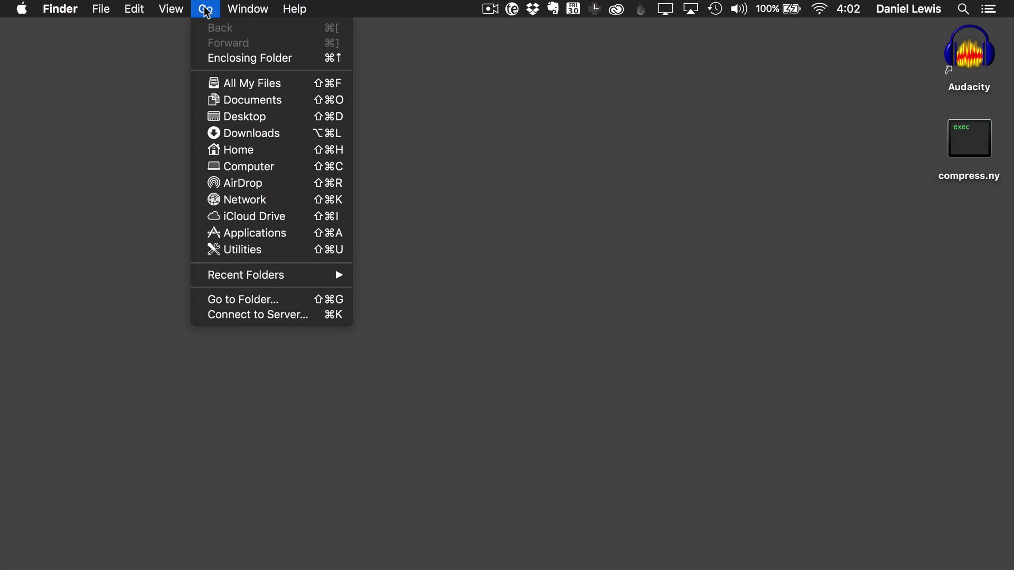
{"action": "left_click", "coordinate": [303, 232]}
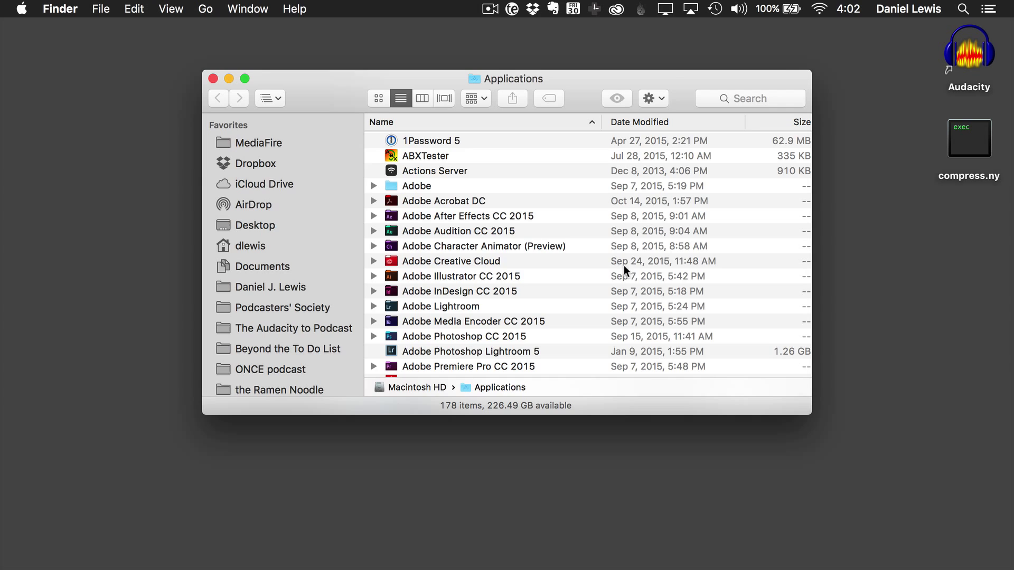
{"action": "scroll", "coordinate": [497, 260], "scroll_direction": "down", "scroll_amount": 8}
{"action": "double_click", "coordinate": [434, 292]}
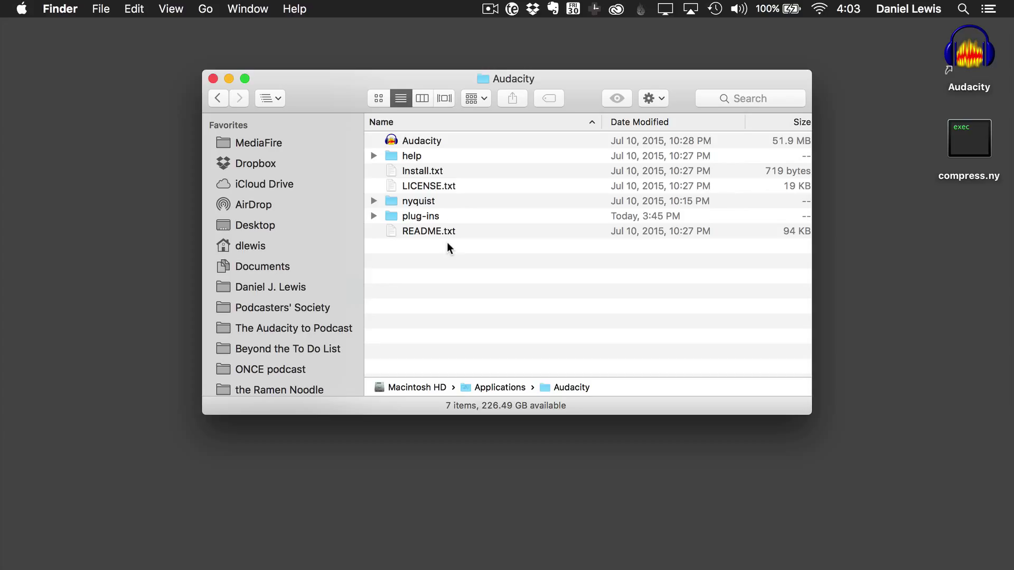
{"action": "double_click", "coordinate": [431, 216]}
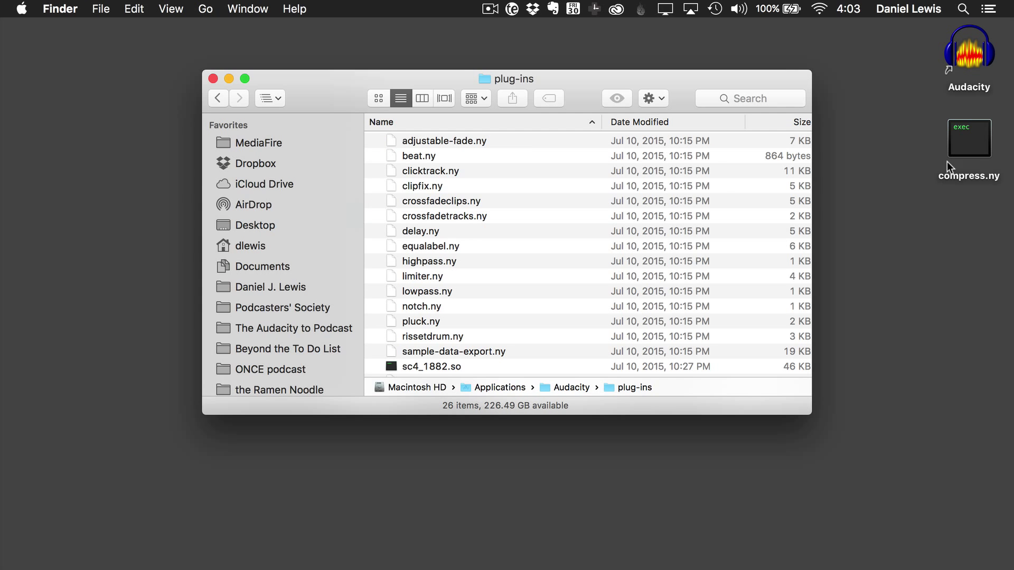
{"action": "left_click_drag", "start_coordinate": [964, 142], "coordinate": [497, 241]}
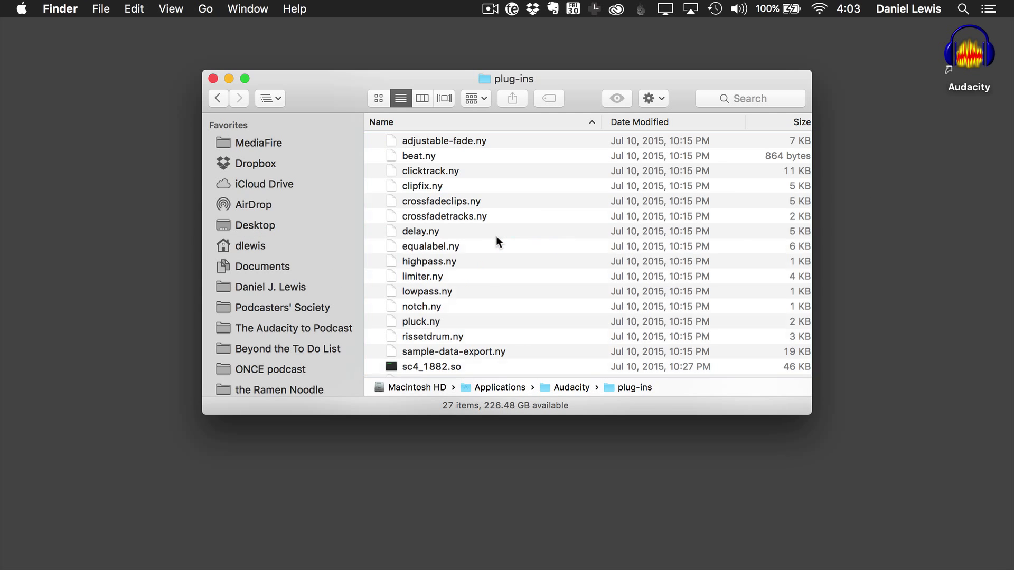
Launch Audacity, open the Plug-in Manager from Effect > Manage, and scroll down the list.
{"action": "double_click", "coordinate": [983, 52]}
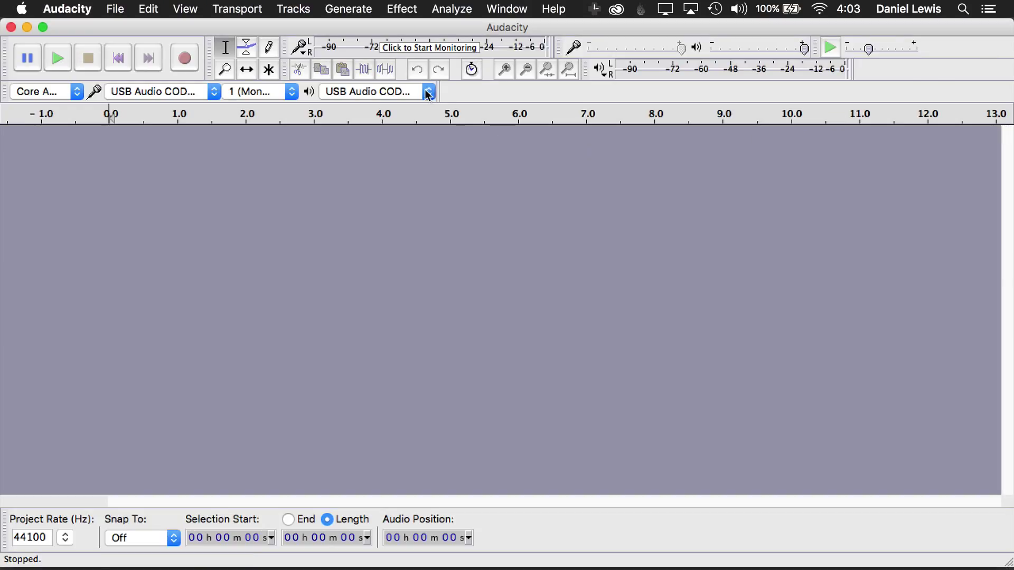
{"action": "left_click", "coordinate": [404, 12]}
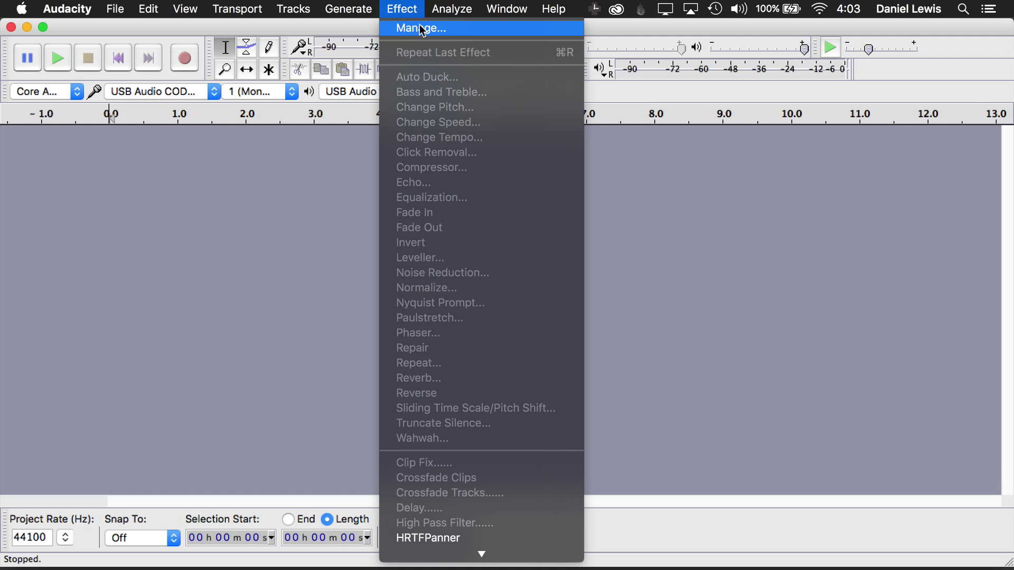
{"action": "left_click", "coordinate": [421, 29]}
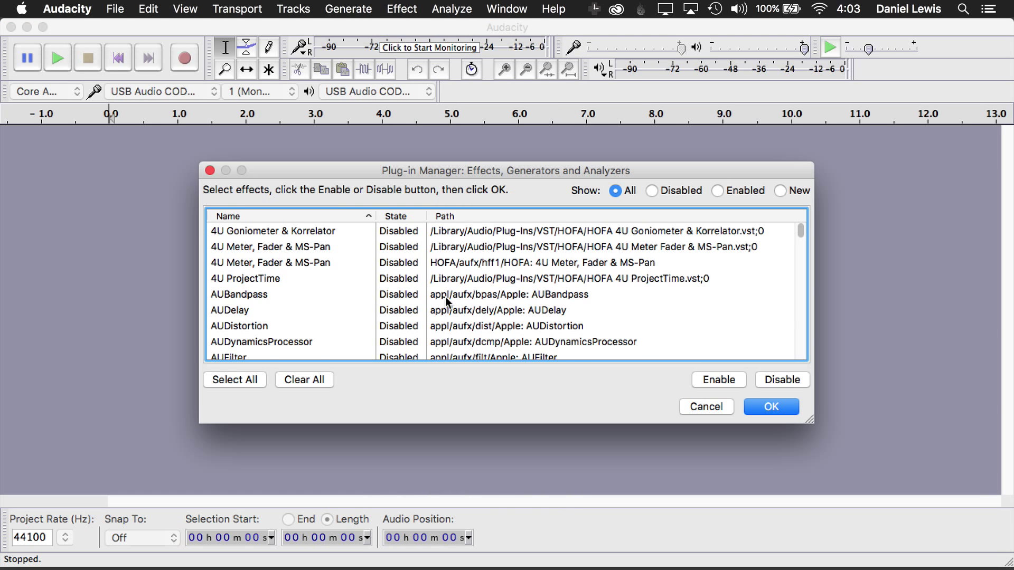
{"action": "scroll", "coordinate": [383, 296], "scroll_direction": "down", "scroll_amount": 4}
{"action": "scroll", "coordinate": [364, 301], "scroll_direction": "down", "scroll_amount": 10}
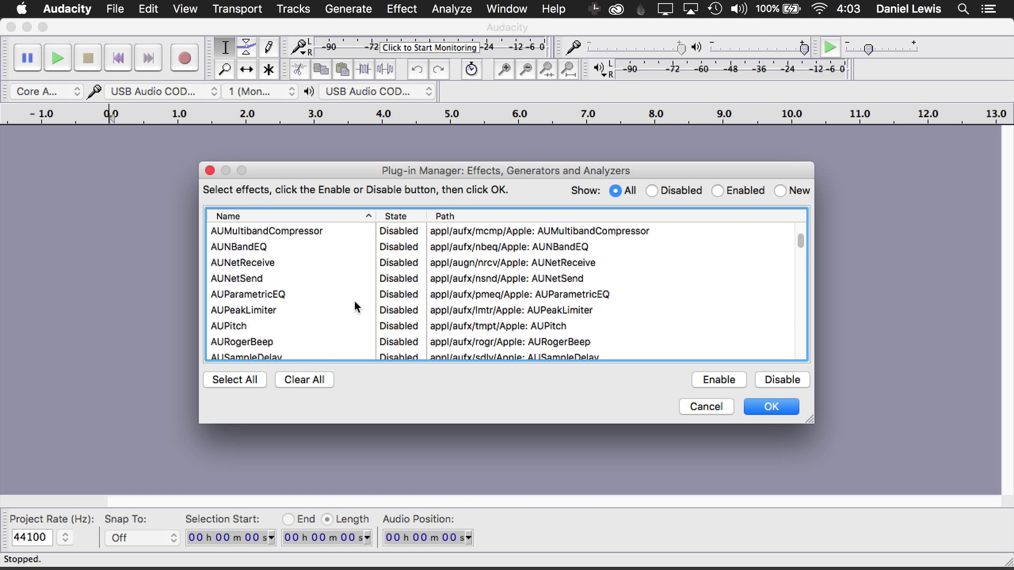
{"action": "scroll", "coordinate": [351, 303], "scroll_direction": "down", "scroll_amount": 5}
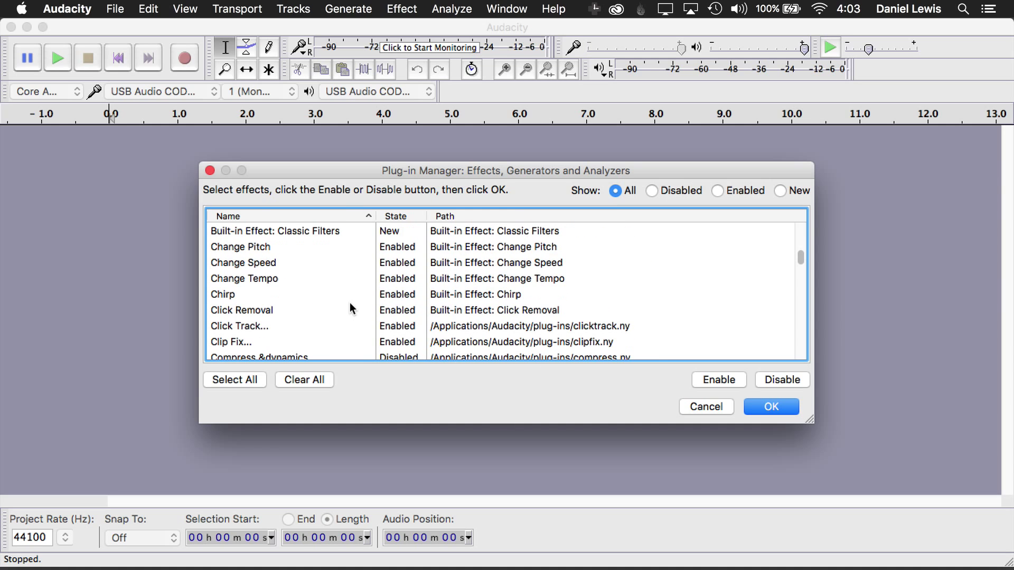
{"action": "scroll", "coordinate": [313, 299], "scroll_direction": "down", "scroll_amount": 1}
{"action": "scroll", "coordinate": [310, 299], "scroll_direction": "down", "scroll_amount": 2}
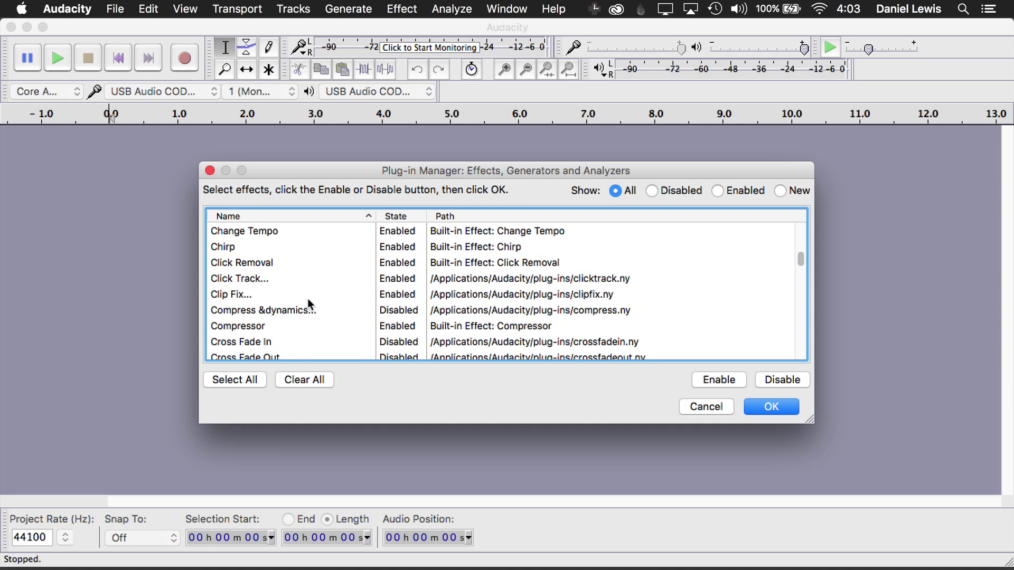
Select the Compress &dynamics (compress.ny) entry and set it to Enabled.
{"action": "left_click", "coordinate": [300, 311]}
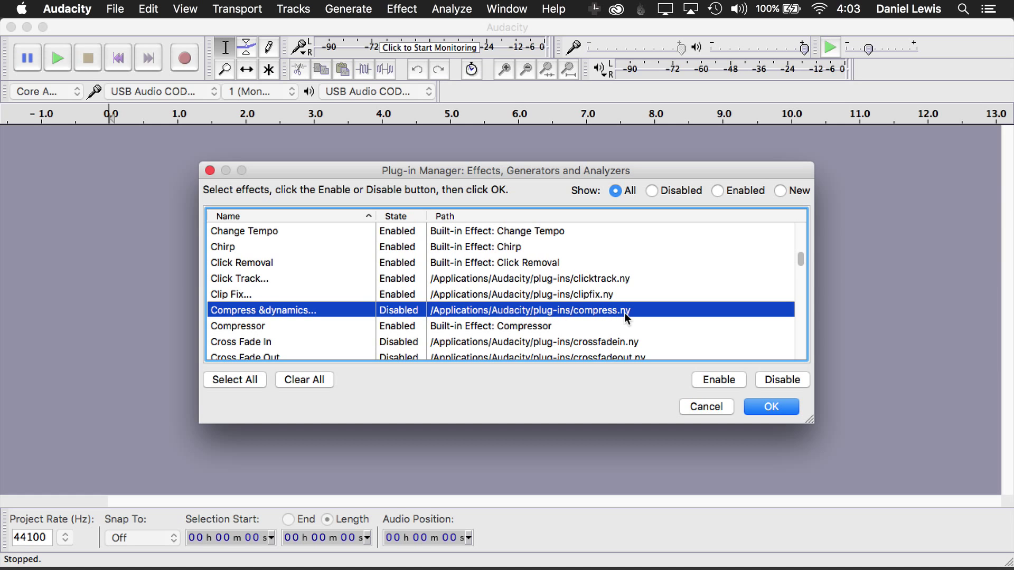
{"action": "left_click_drag", "start_coordinate": [800, 260], "coordinate": [802, 285]}
{"action": "key", "text": "Up"}
{"action": "key", "text": "Down"}
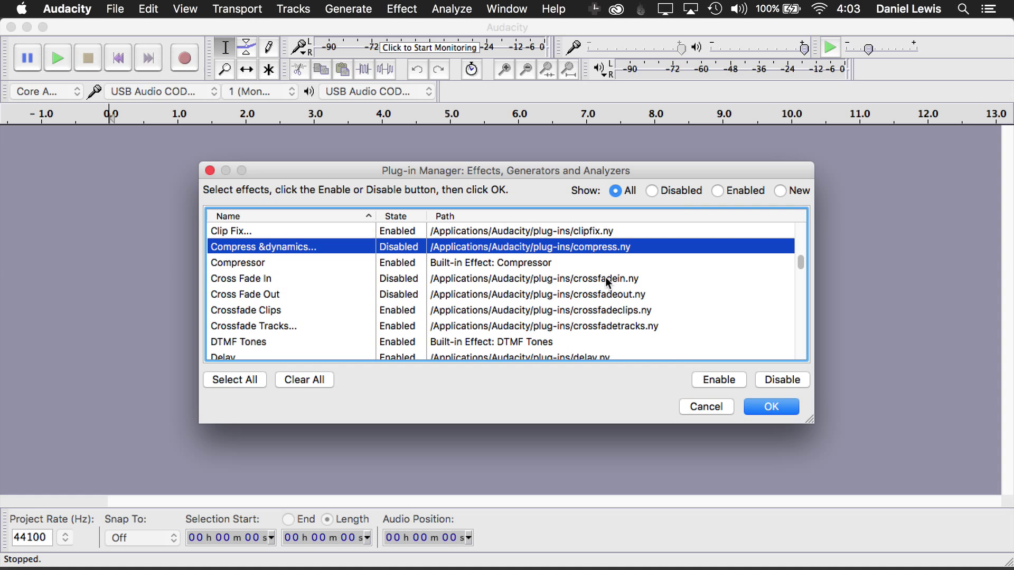
{"action": "left_click", "coordinate": [721, 381]}
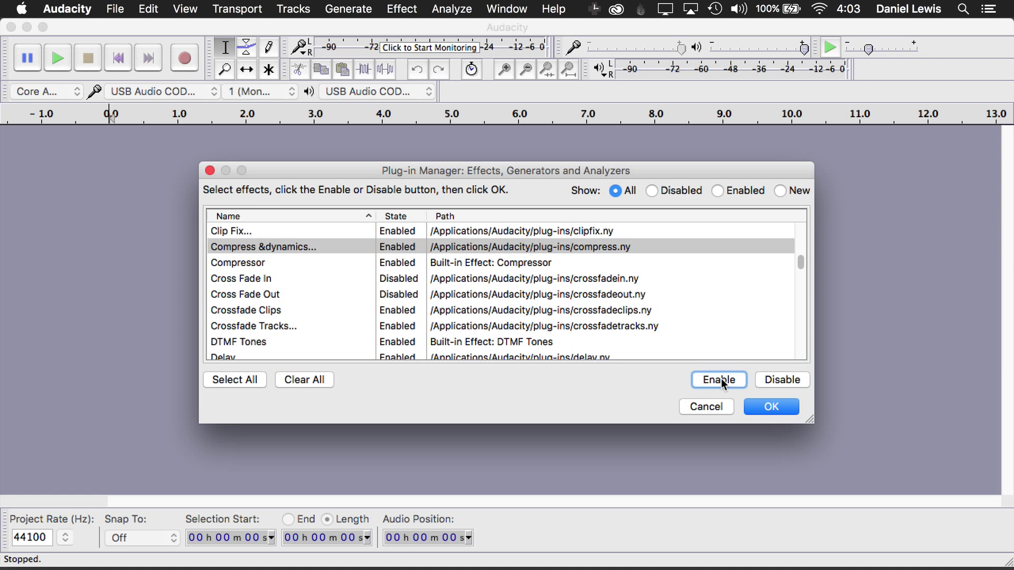
Apply the Plug-in Manager change and check the Effect menu for the new compressor.
{"action": "left_click", "coordinate": [771, 409]}
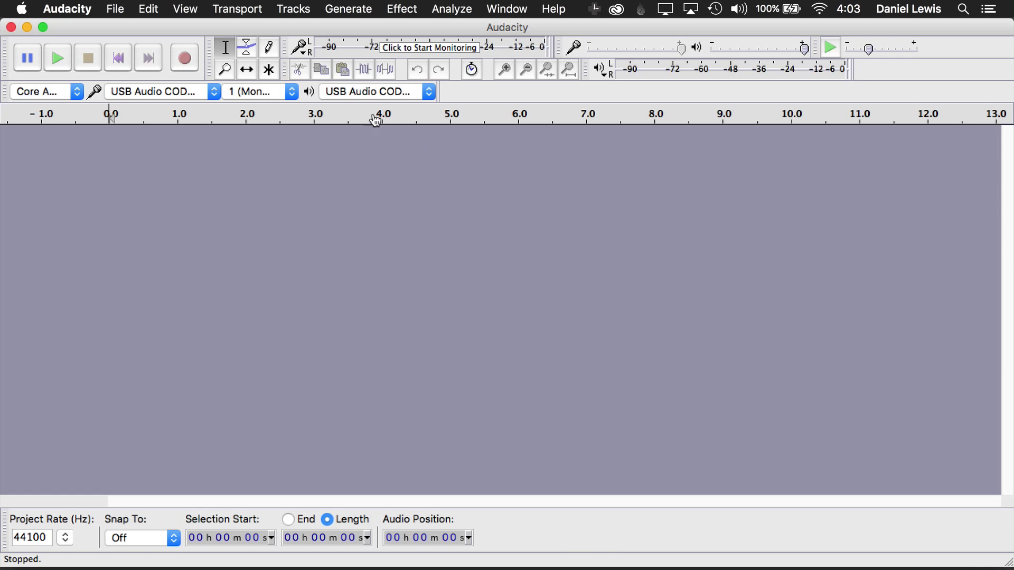
{"action": "left_click", "coordinate": [404, 10]}
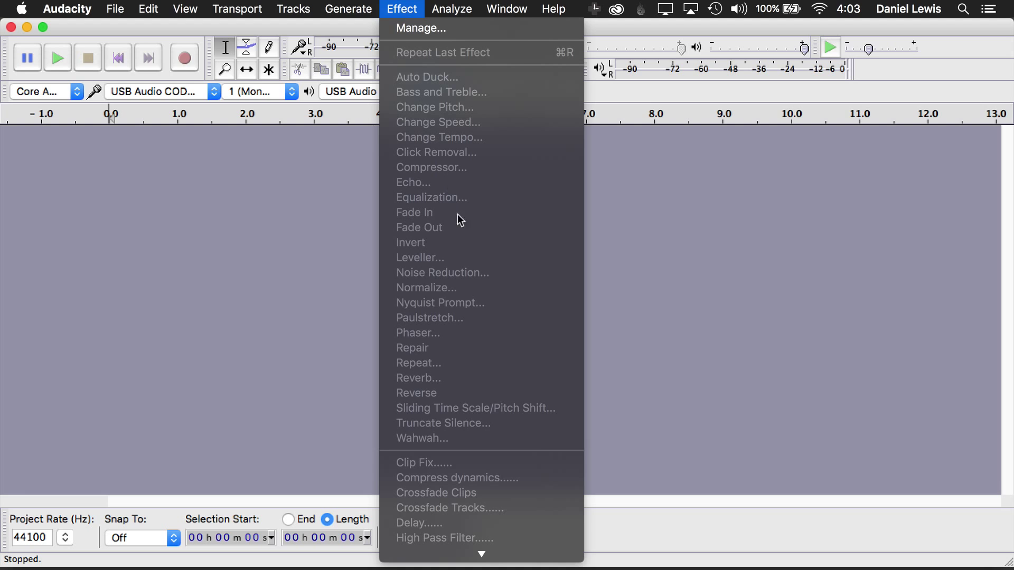
{"action": "left_click", "coordinate": [299, 389]}
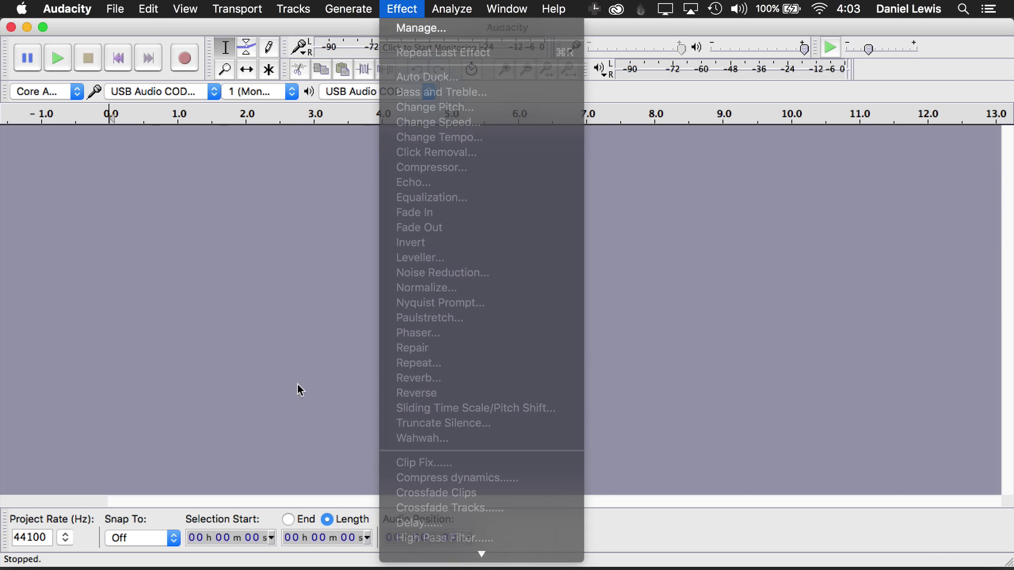
Record a one-second test clip and select the whole clip.
{"action": "left_click", "coordinate": [184, 58]}
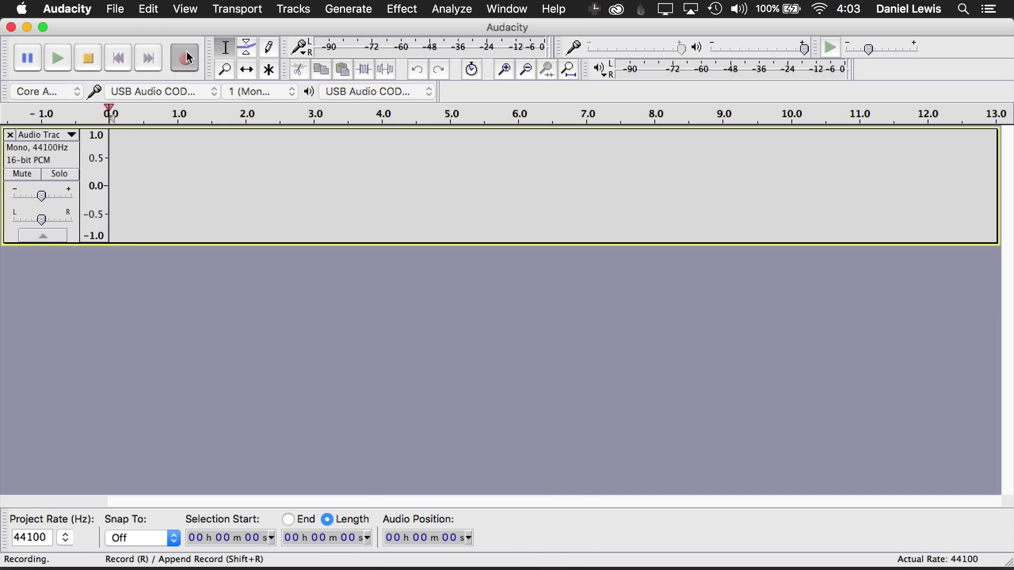
{"action": "left_click", "coordinate": [89, 59]}
{"action": "left_click", "coordinate": [151, 186]}
{"action": "double_click", "coordinate": [150, 186]}
Open the Compress &dynamics effect on the clip and cancel without applying.
{"action": "left_click", "coordinate": [420, 9]}
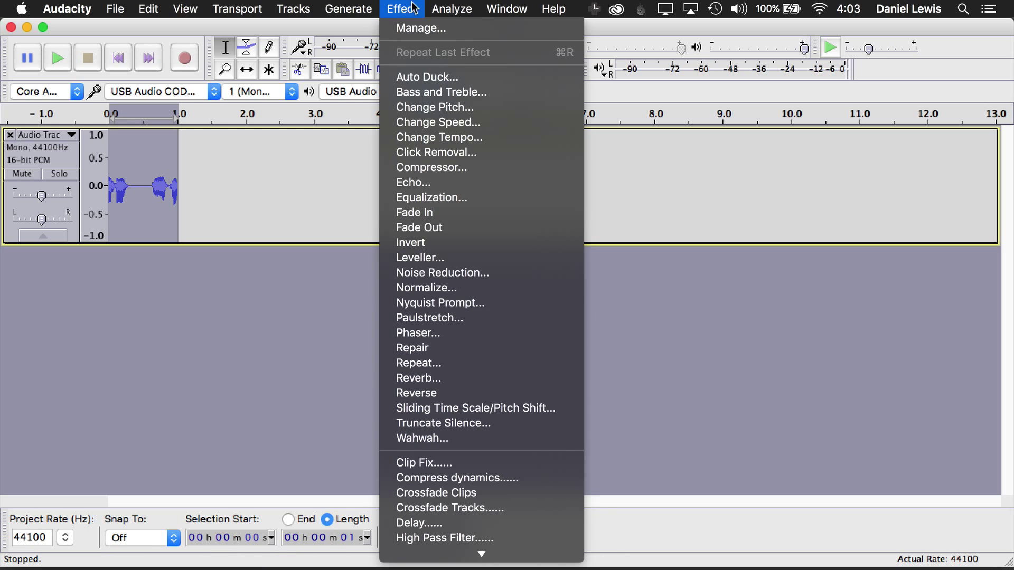
{"action": "left_click", "coordinate": [500, 478]}
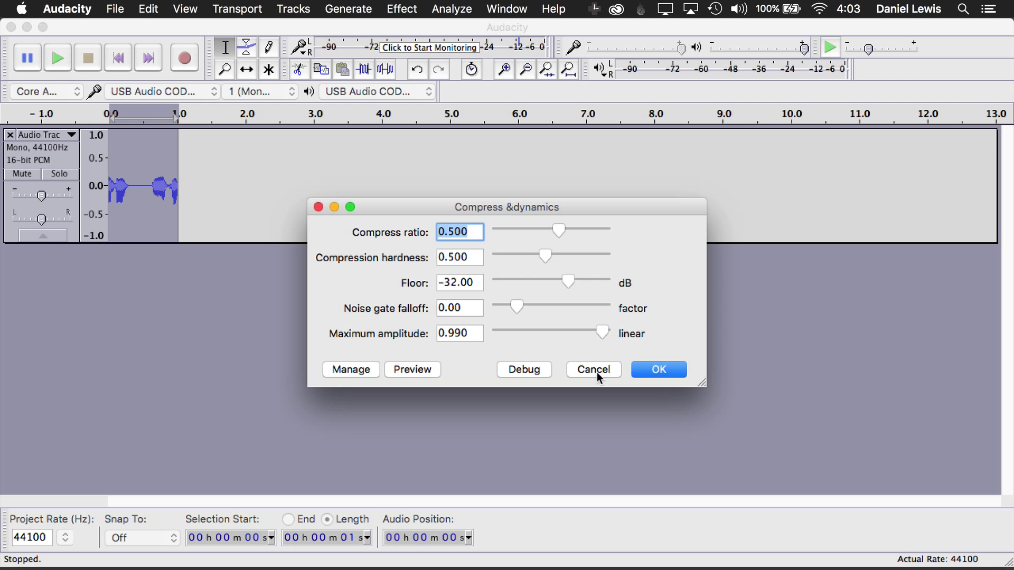
{"action": "left_click", "coordinate": [596, 370]}
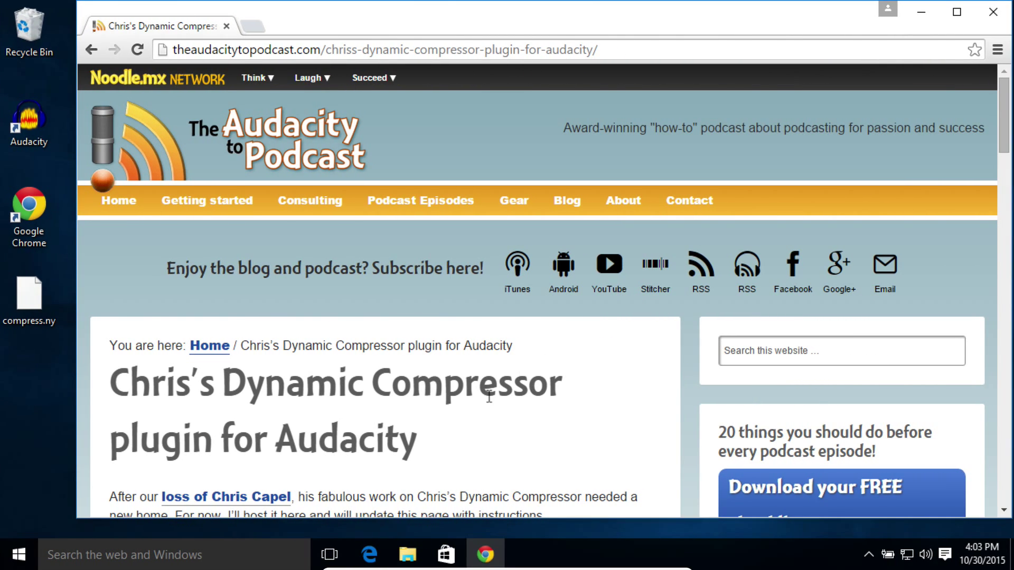
Close Chrome's compressor plugin page, leaving compress.ny on the Windows desktop.
{"action": "scroll", "coordinate": [491, 396], "scroll_direction": "down", "scroll_amount": 2}
{"action": "scroll", "coordinate": [491, 396], "scroll_direction": "down", "scroll_amount": 2}
{"action": "scroll", "coordinate": [222, 317], "scroll_direction": "up", "scroll_amount": 2}
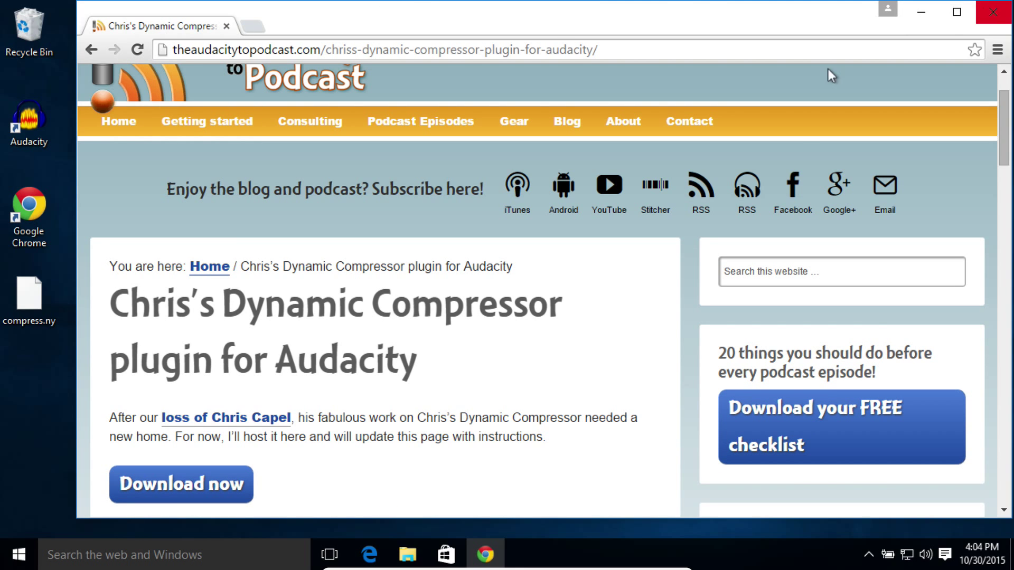
{"action": "left_click", "coordinate": [993, 12]}
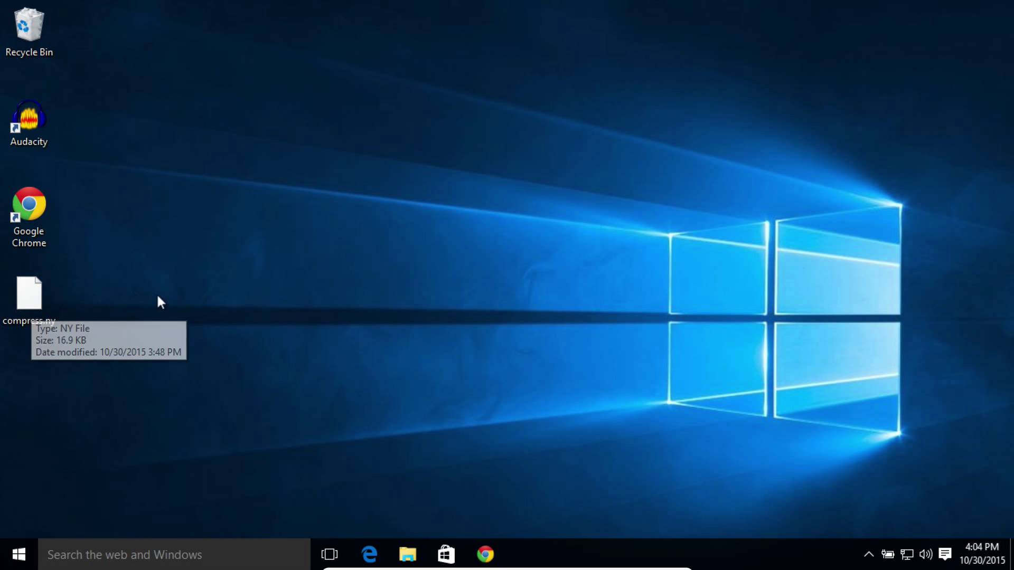
Move compress.ny into Program Files (x86) › Audacity › Plug-Ins with admin permission, then launch Audacity.
{"action": "left_click", "coordinate": [186, 563]}
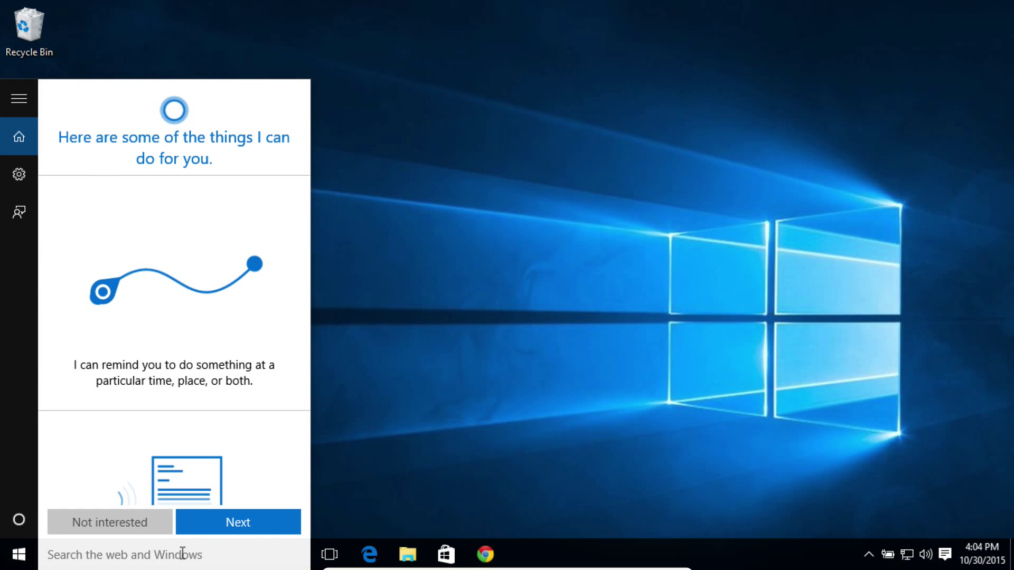
{"action": "type", "text": "c:\\pro"}
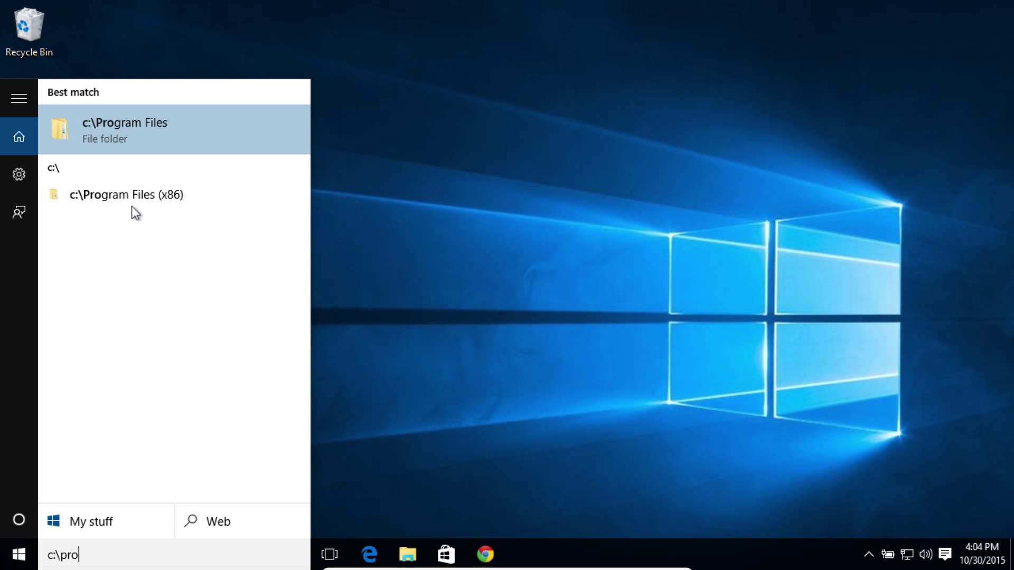
{"action": "left_click", "coordinate": [171, 194]}
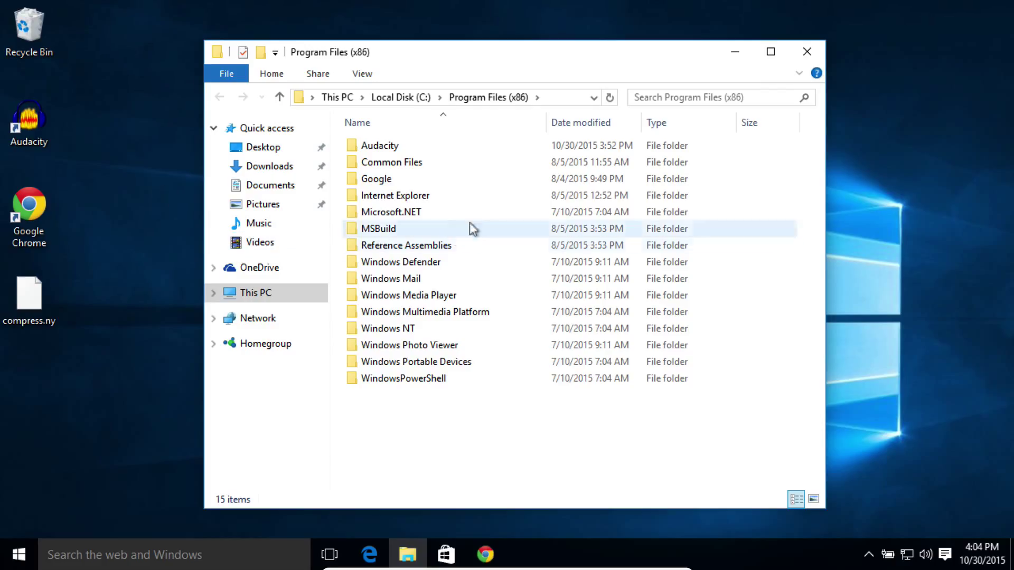
{"action": "double_click", "coordinate": [407, 144]}
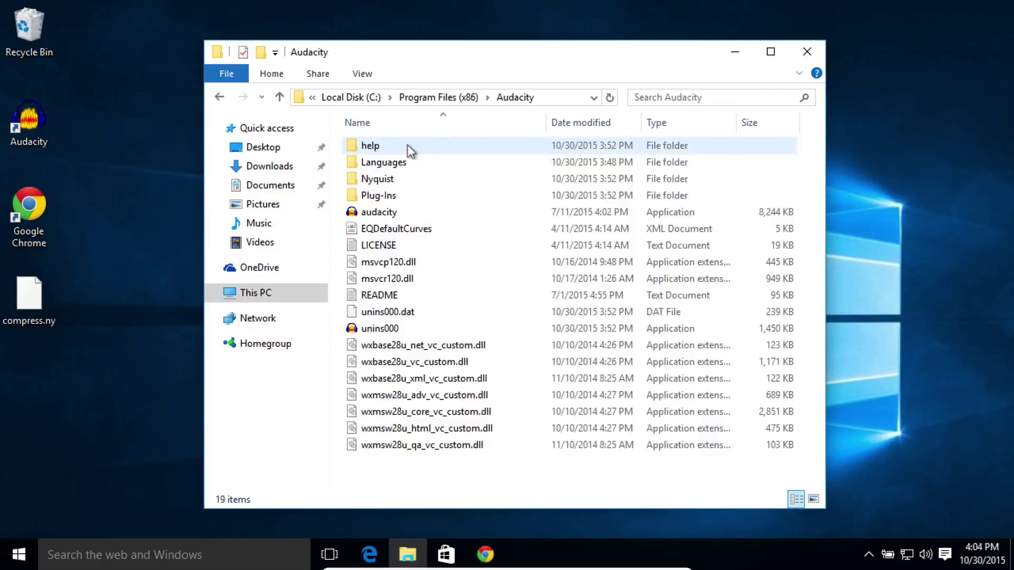
{"action": "double_click", "coordinate": [379, 196]}
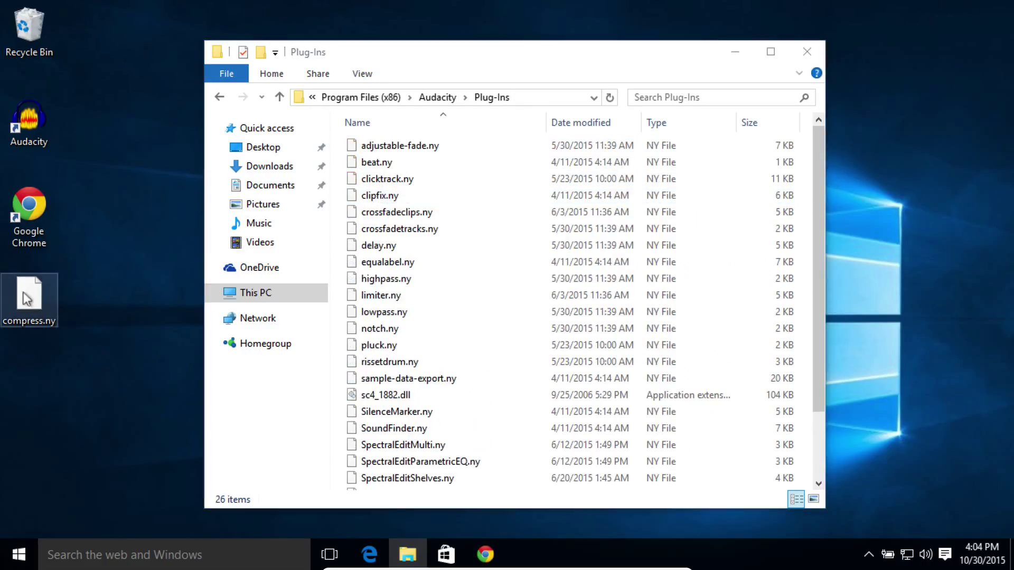
{"action": "left_click_drag", "start_coordinate": [21, 292], "coordinate": [481, 251]}
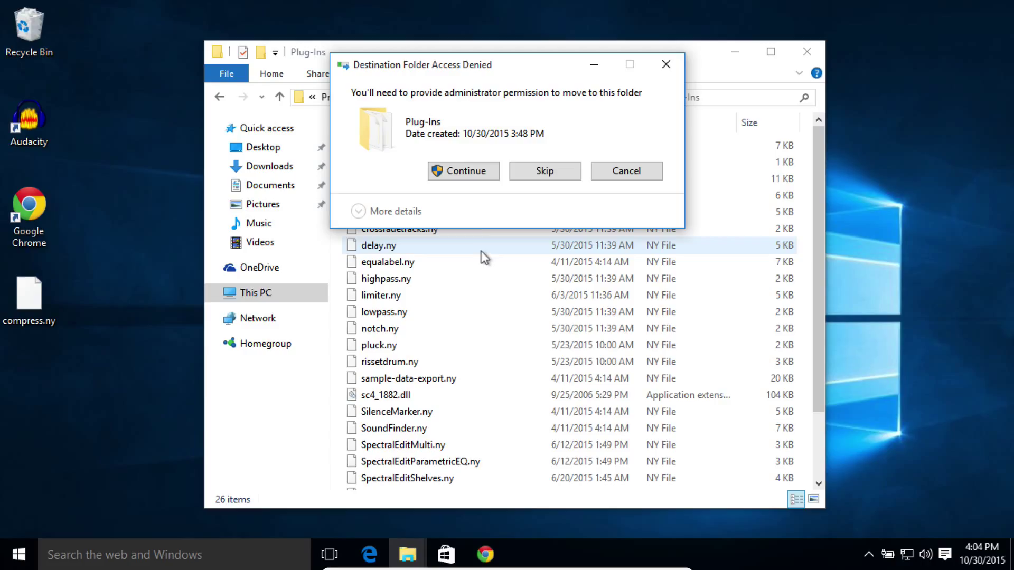
{"action": "left_click", "coordinate": [454, 170]}
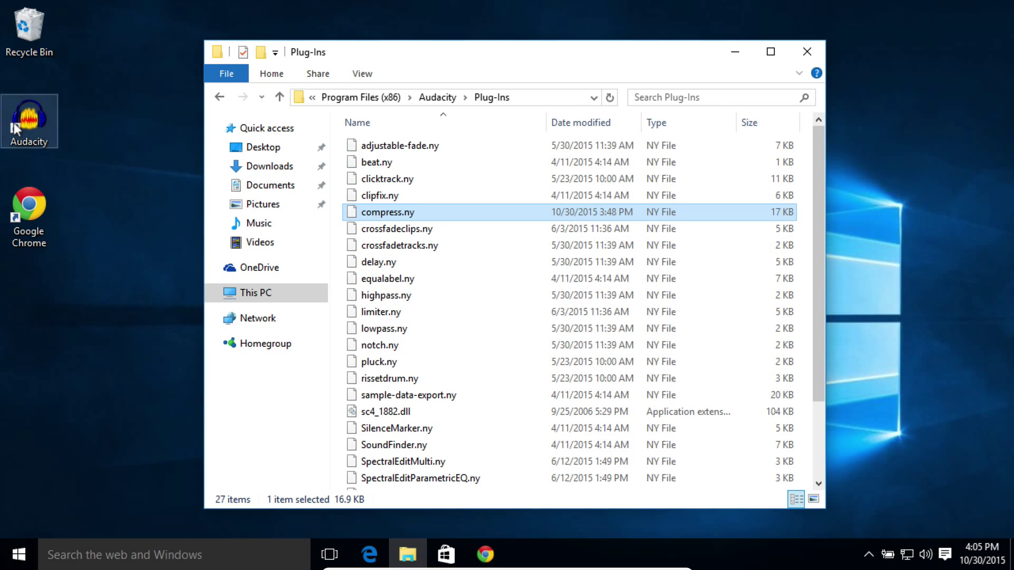
{"action": "double_click", "coordinate": [29, 123]}
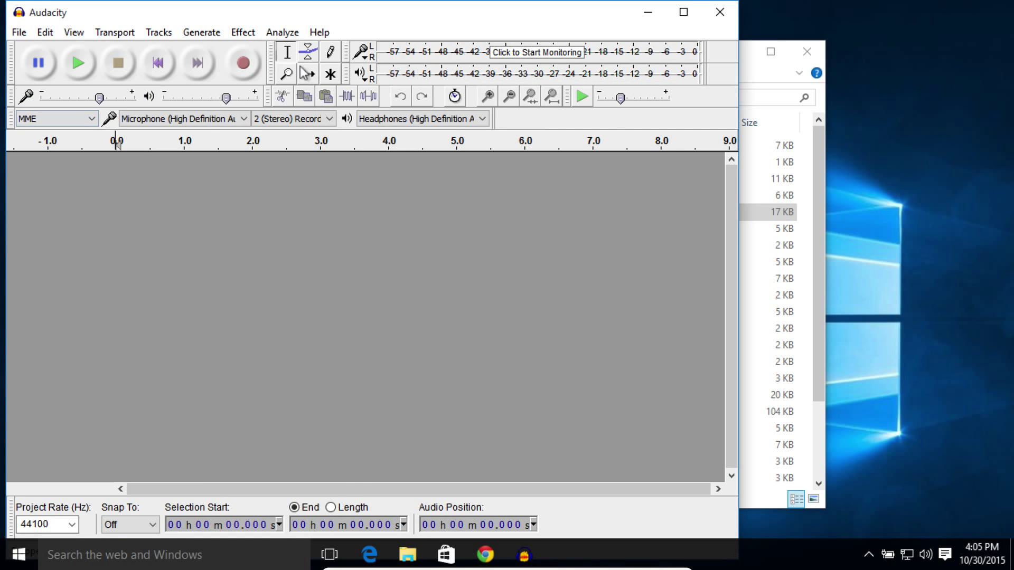
Maximize Audacity and enable Compress &dynamics 1.2.6 in the Plug-in Manager, confirming with OK.
{"action": "left_click", "coordinate": [683, 11]}
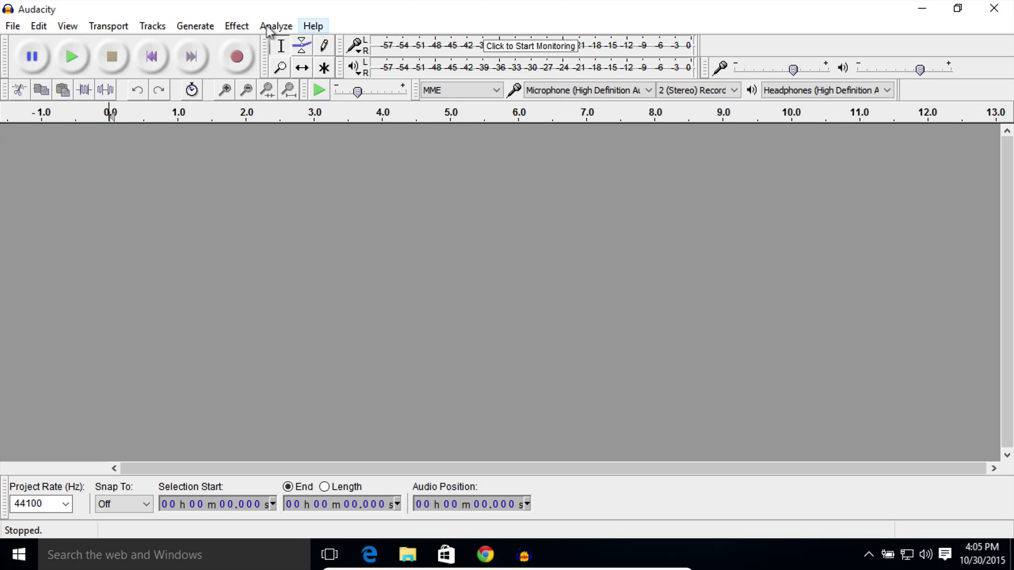
{"action": "left_click", "coordinate": [236, 28]}
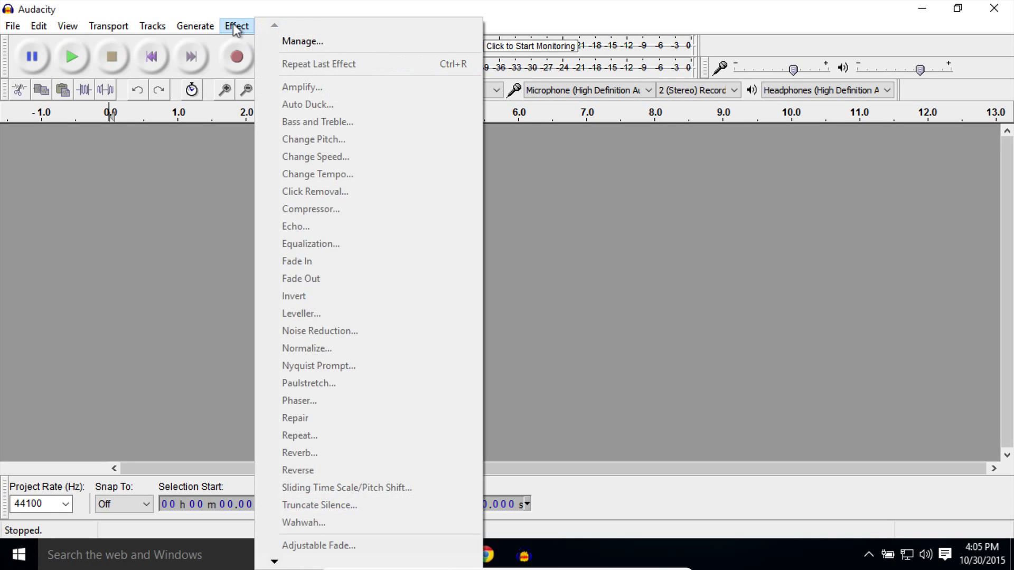
{"action": "left_click", "coordinate": [287, 41]}
{"action": "scroll", "coordinate": [428, 233], "scroll_direction": "down", "scroll_amount": 2}
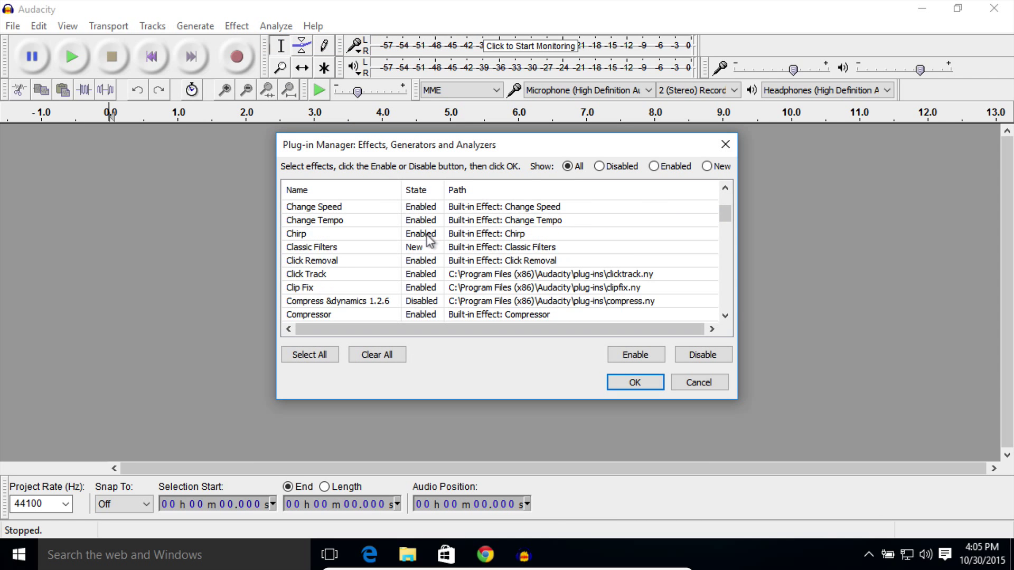
{"action": "scroll", "coordinate": [429, 239], "scroll_direction": "down", "scroll_amount": 2}
{"action": "left_click", "coordinate": [350, 219]}
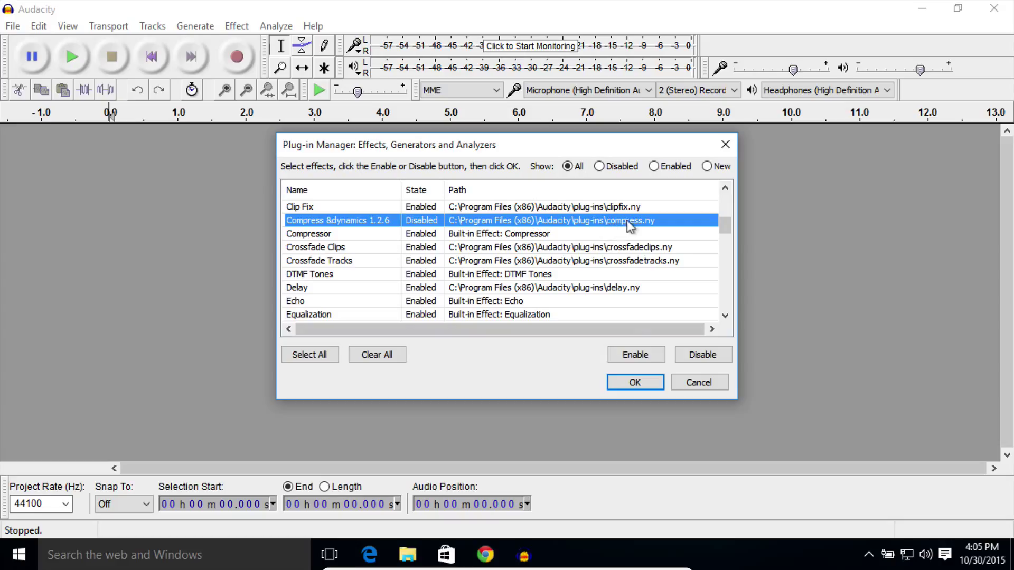
{"action": "left_click", "coordinate": [635, 355]}
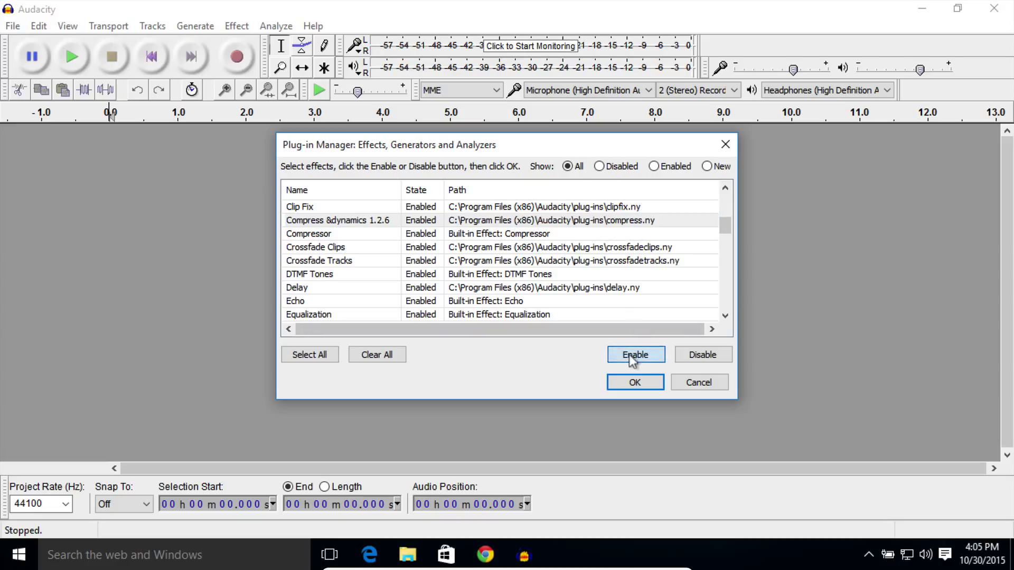
{"action": "left_click", "coordinate": [636, 382]}
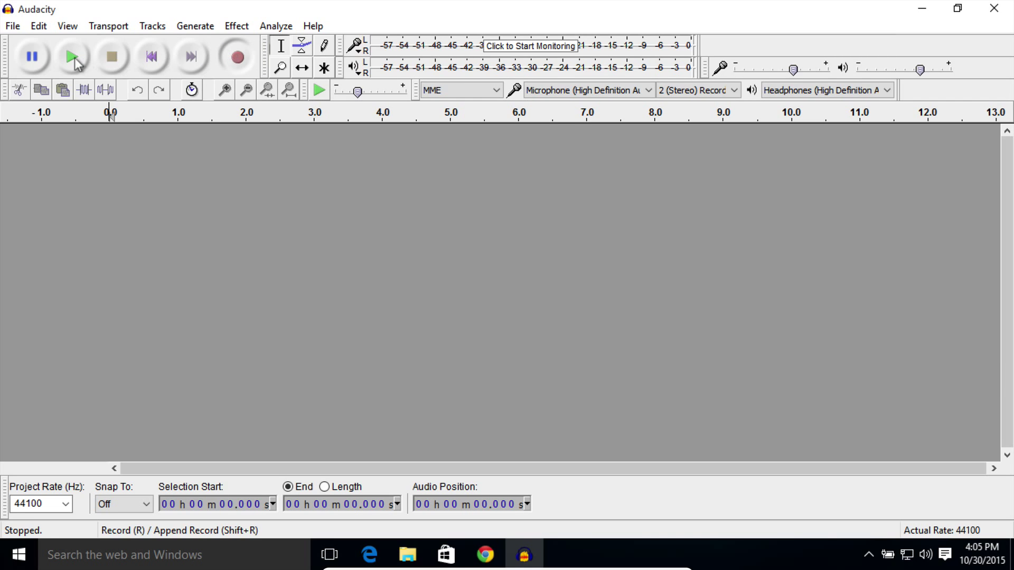
Record a short stereo test clip and select the whole clip.
{"action": "left_click", "coordinate": [236, 56]}
{"action": "left_click", "coordinate": [108, 57]}
{"action": "double_click", "coordinate": [129, 192]}
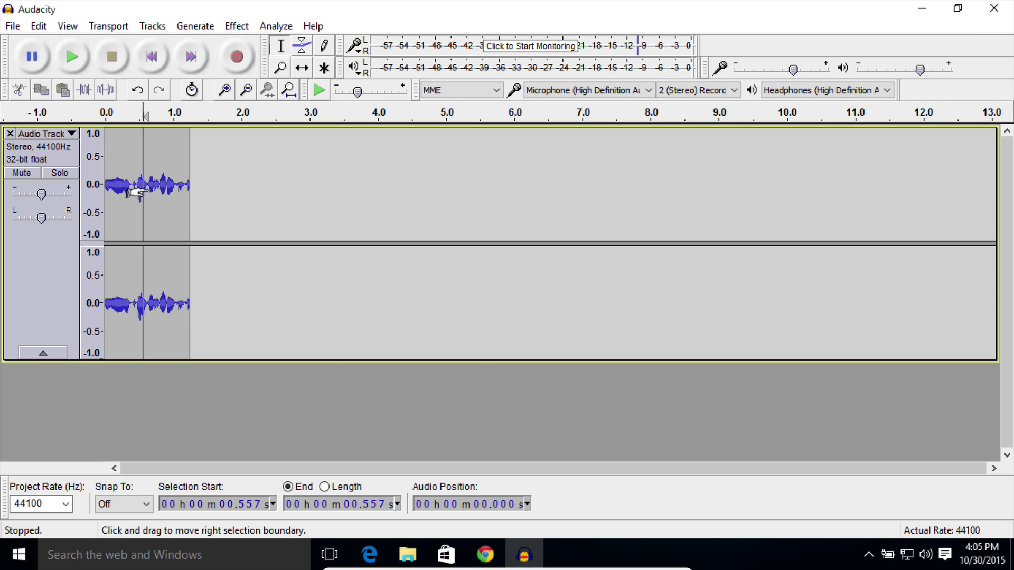
Open Compress &dynamics 1.2.6 from the Effect menu and cancel without applying.
{"action": "left_click", "coordinate": [239, 22]}
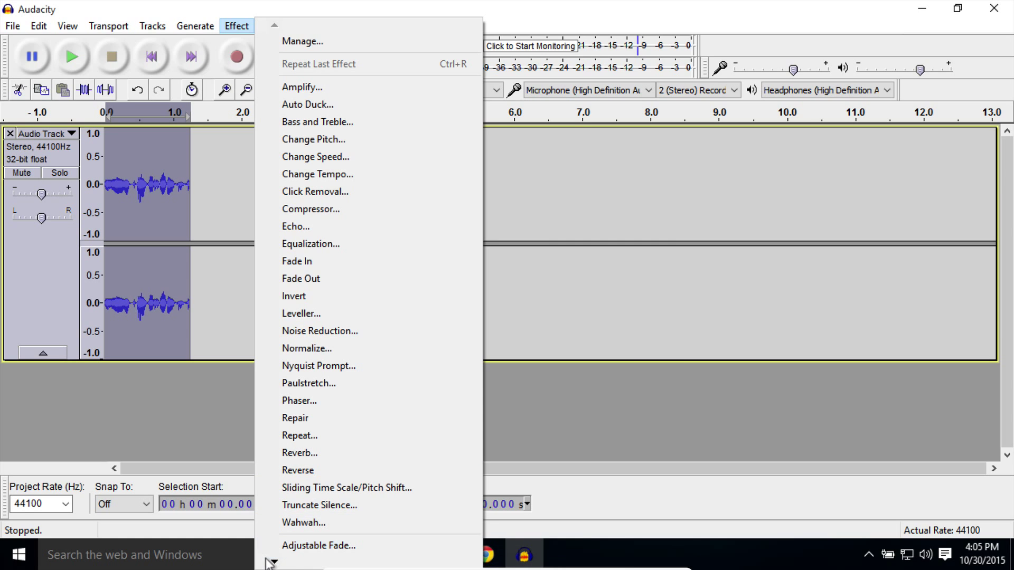
{"action": "mouse_move", "coordinate": [268, 560]}
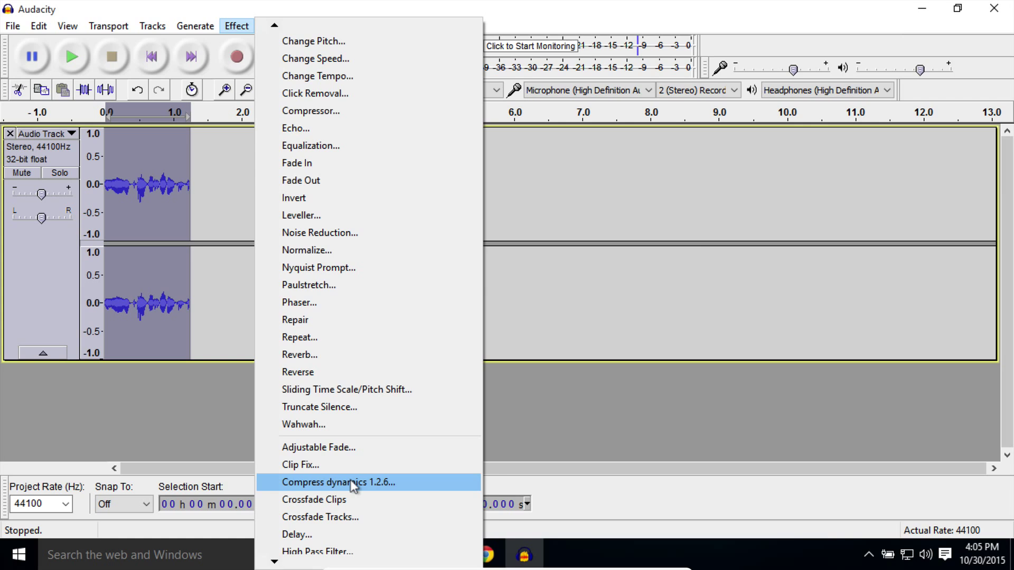
{"action": "left_click", "coordinate": [351, 481]}
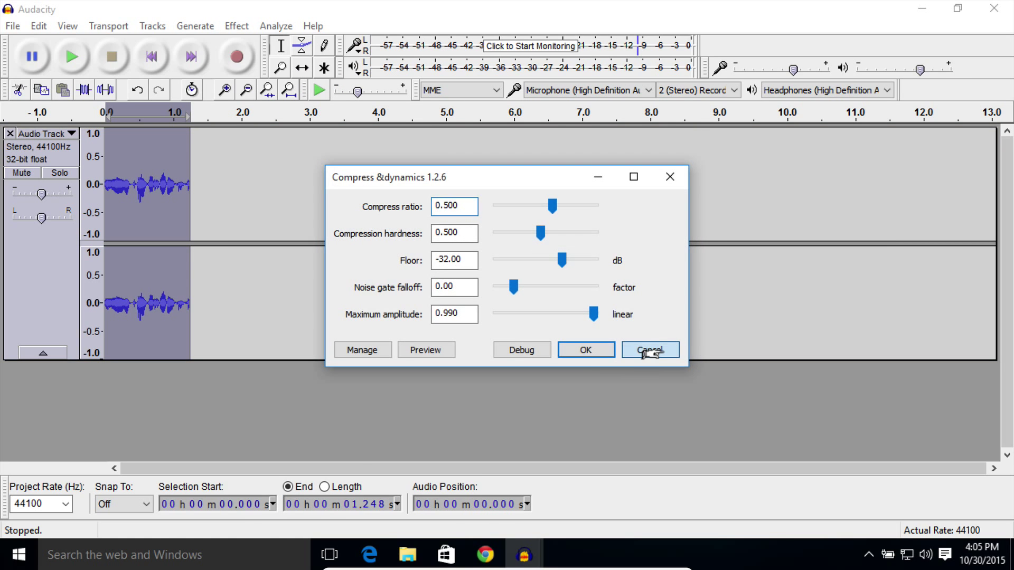
{"action": "left_click", "coordinate": [650, 351]}
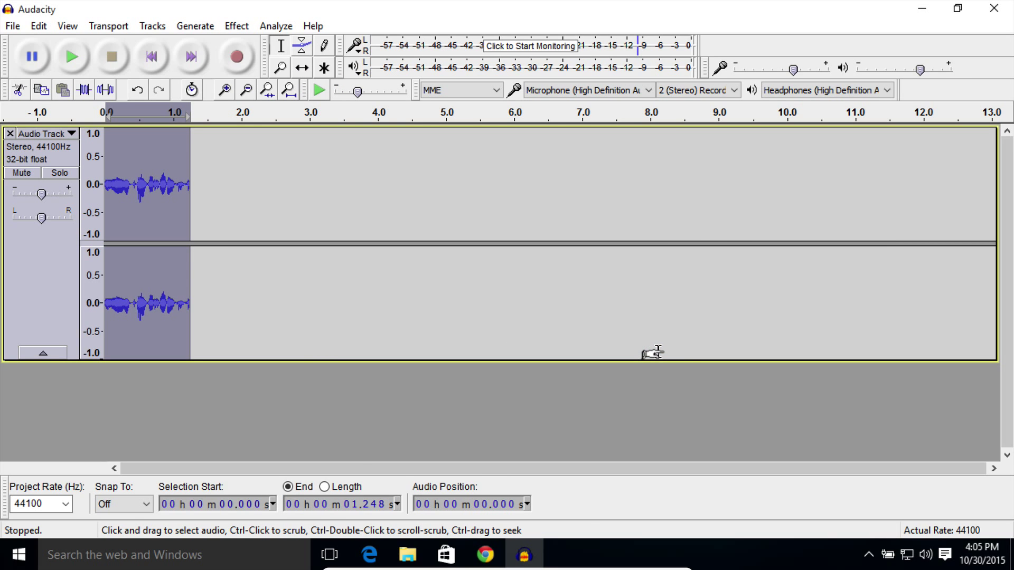